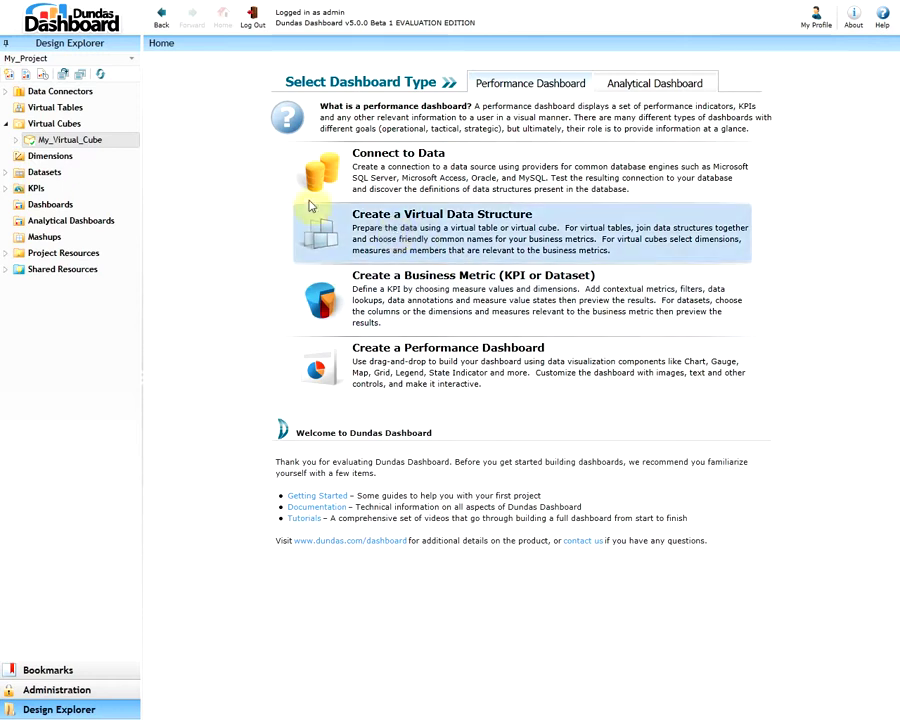
# Open My_Virtual_Cube for editing from its context menu
pyautogui.click(130, 142)
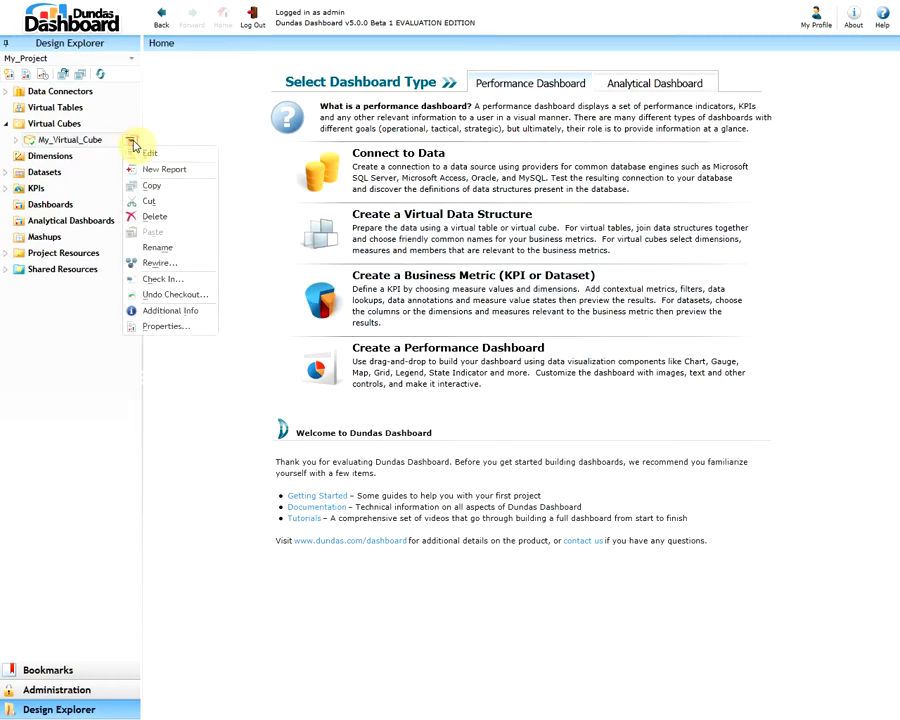
pyautogui.click(150, 154)
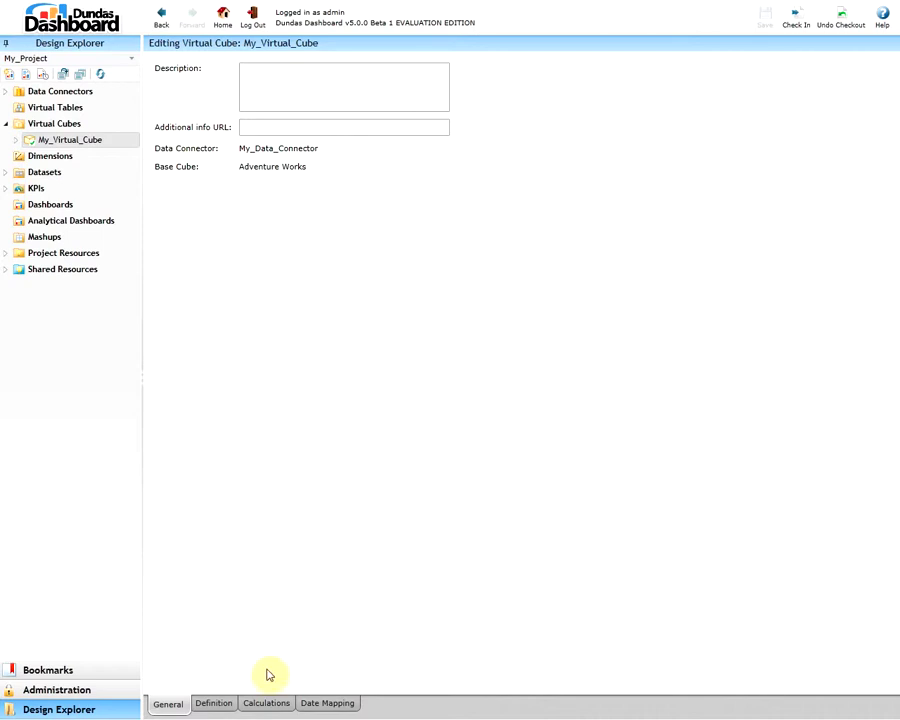
# On the Calculations tab, add a new calculated member named [Total Sales Amount]
pyautogui.click(265, 703)
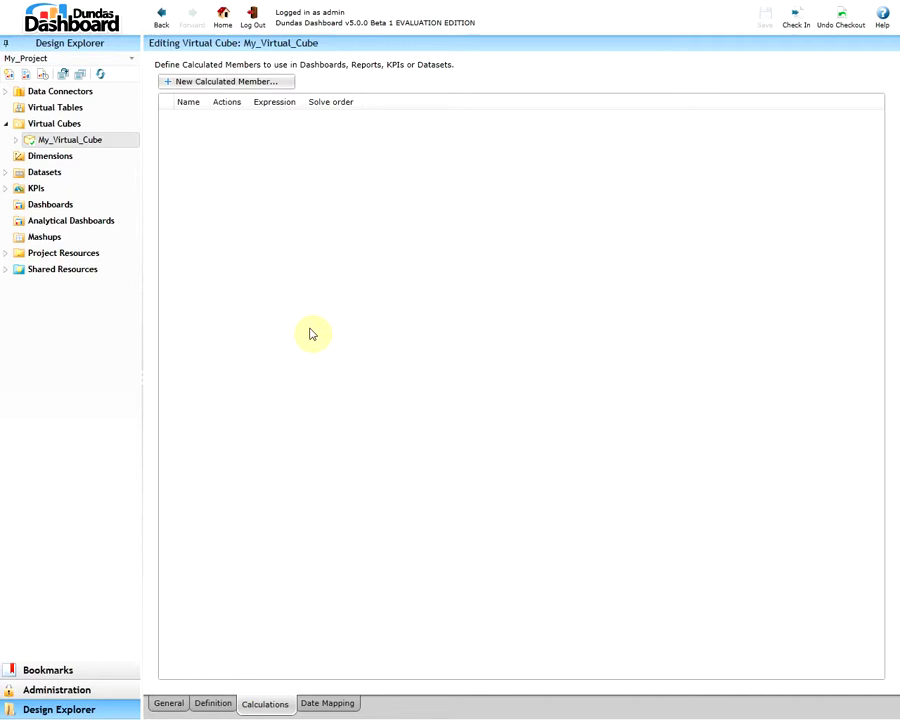
pyautogui.click(227, 81)
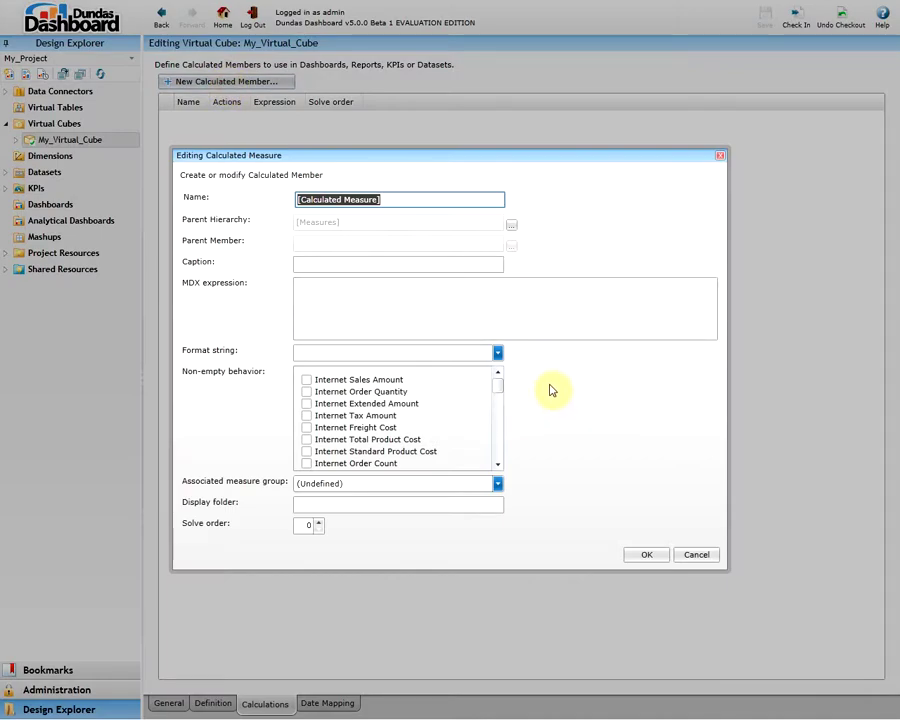
pyautogui.write('[Total Sales Amount]')
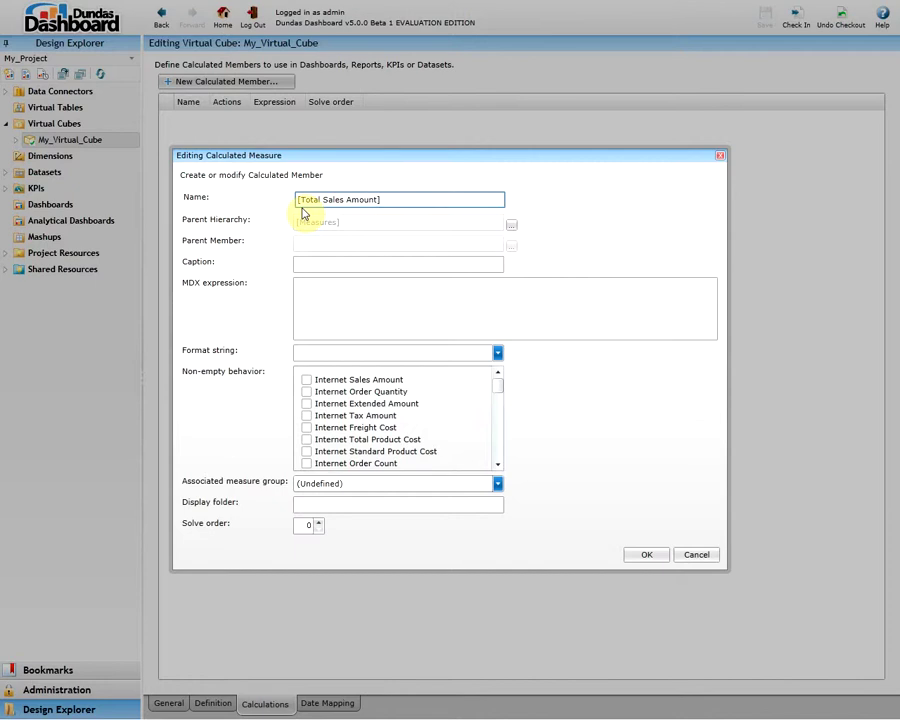
pyautogui.press('Return')
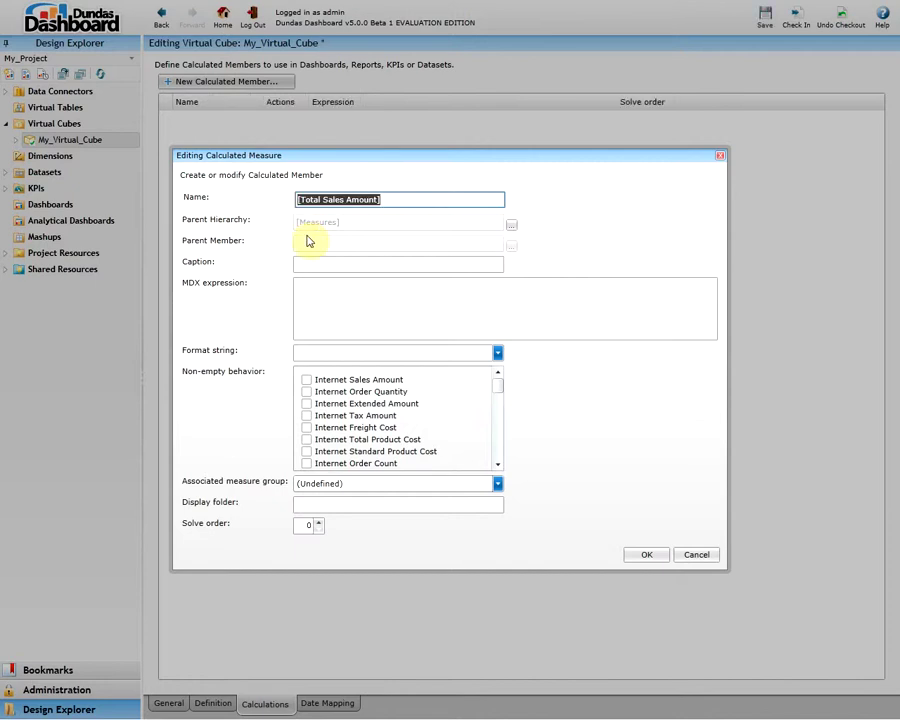
# Enter the expression [Measures].[Internet Sales Amount] + [Measures].[Reseller Sales Amount], keeping the parent hierarchy
pyautogui.click(510, 228)
pyautogui.click(546, 233)
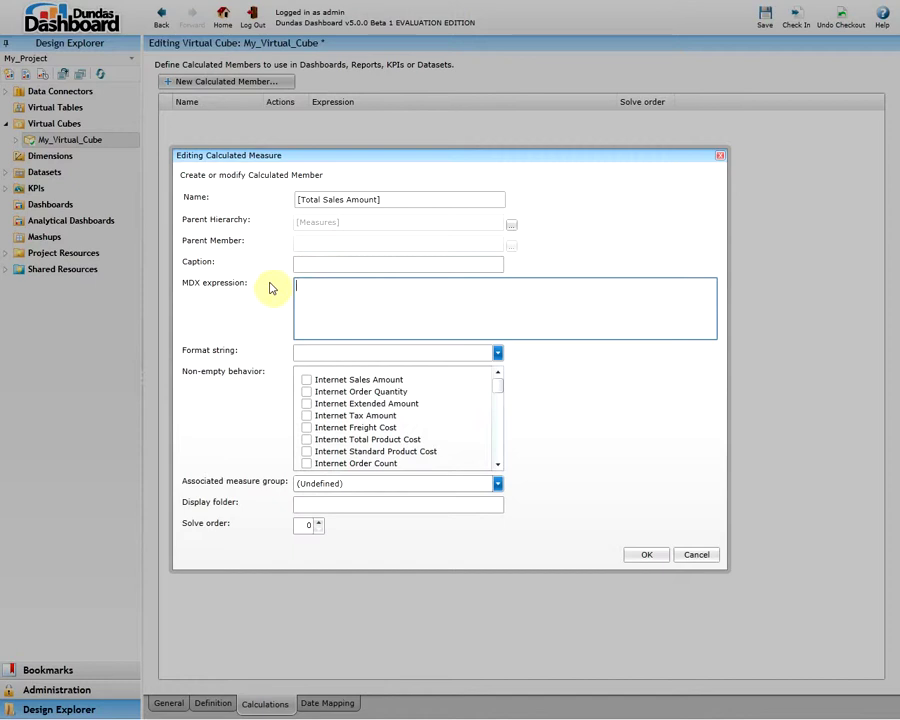
pyautogui.write('[Measures].[Internet Sales Amount] + [Measures].[Reseller Sales Amount]')
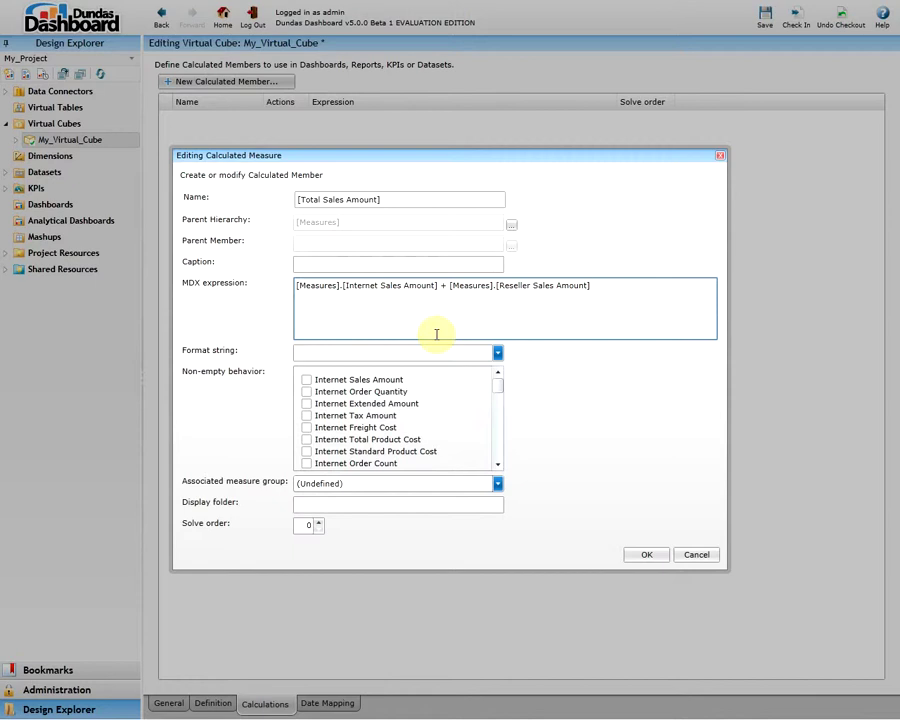
# Format the measure as Currency with Internet Sales Amount as its non-empty behavior
pyautogui.click(502, 358)
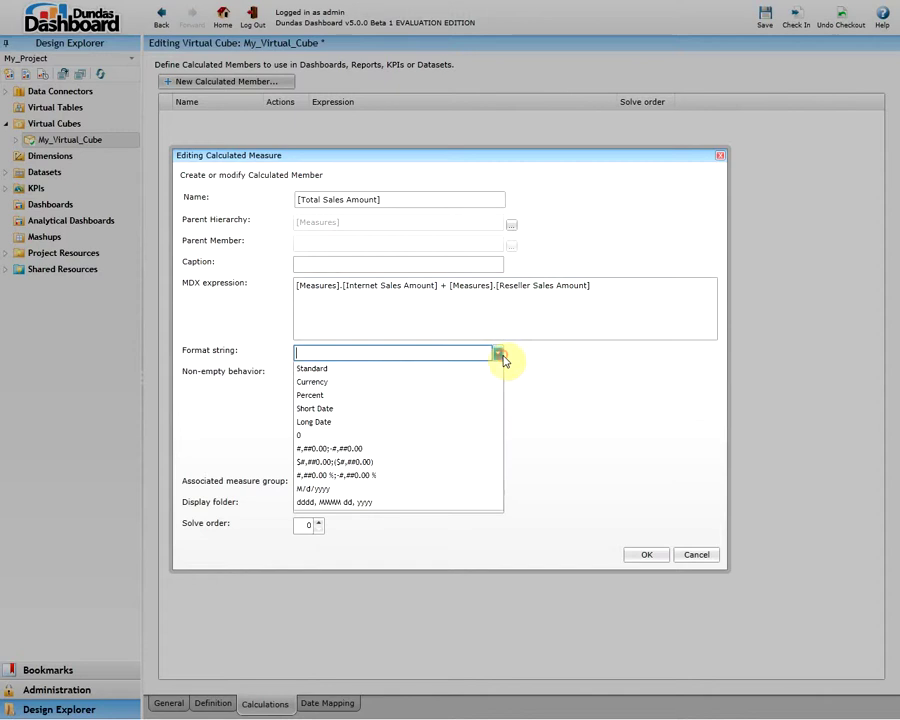
pyautogui.click(386, 382)
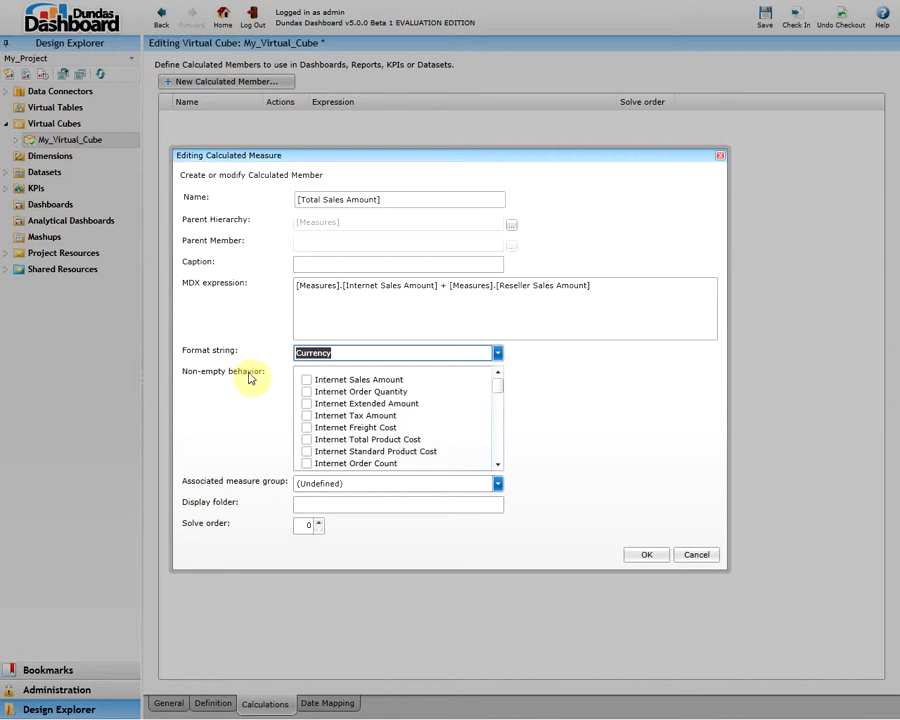
pyautogui.click(307, 381)
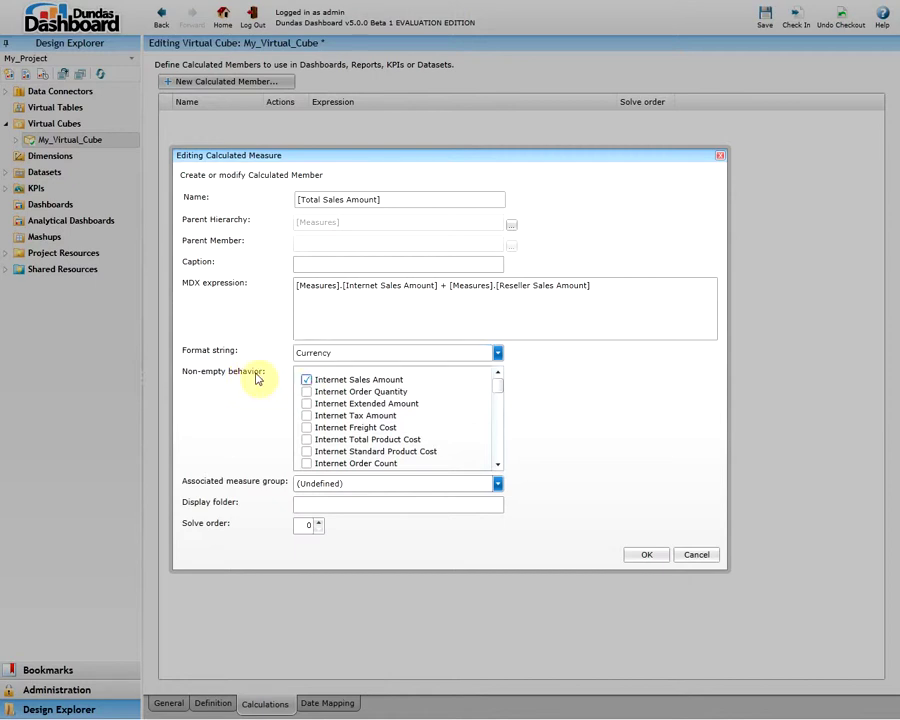
# Keep measure group (Undefined) and set the display folder to My Calculated Measures
pyautogui.click(498, 484)
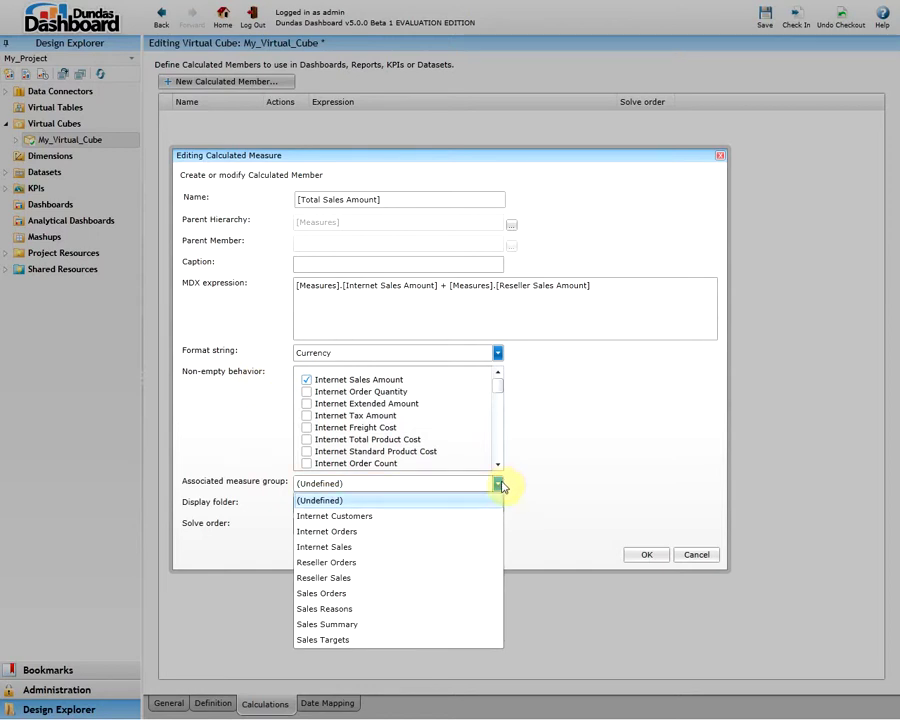
pyautogui.click(499, 485)
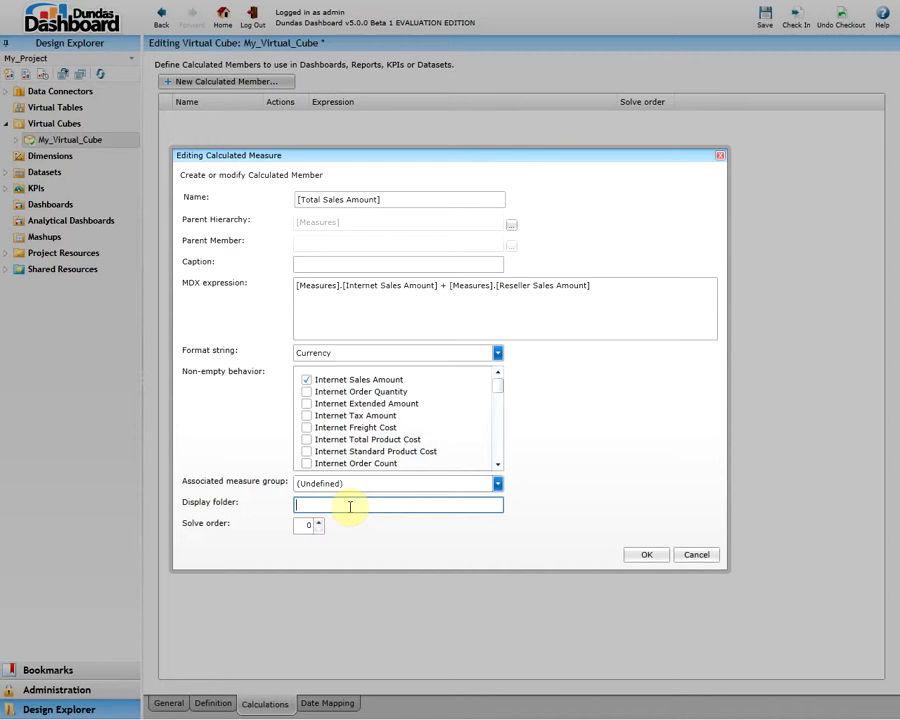
pyautogui.write('My Calculated Measures')
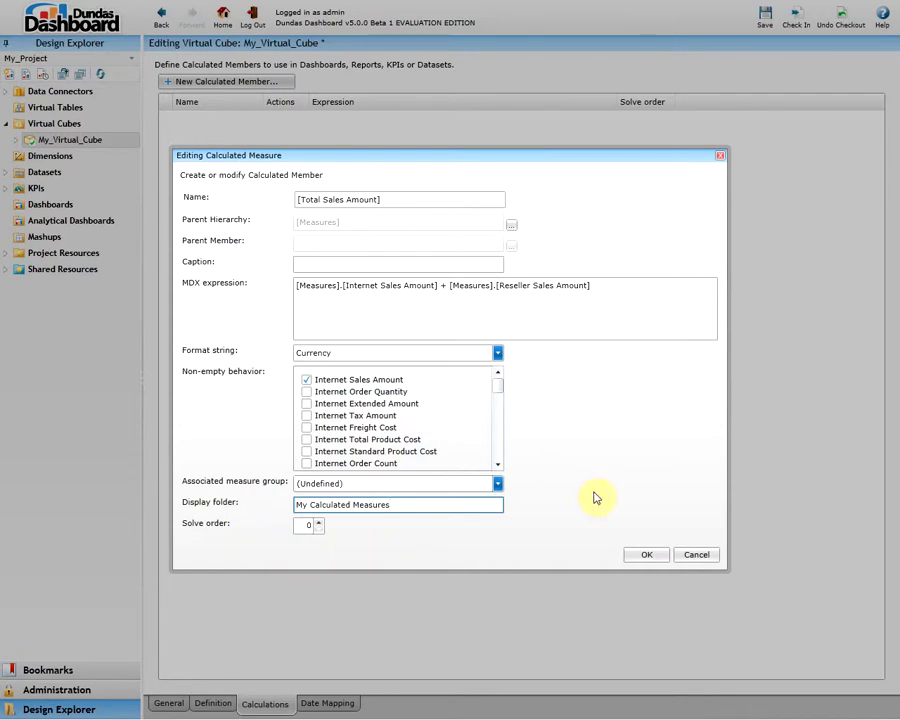
# Add [Total Sales Amount] to the calculated members, review its settings, and save the cube
pyautogui.click(655, 554)
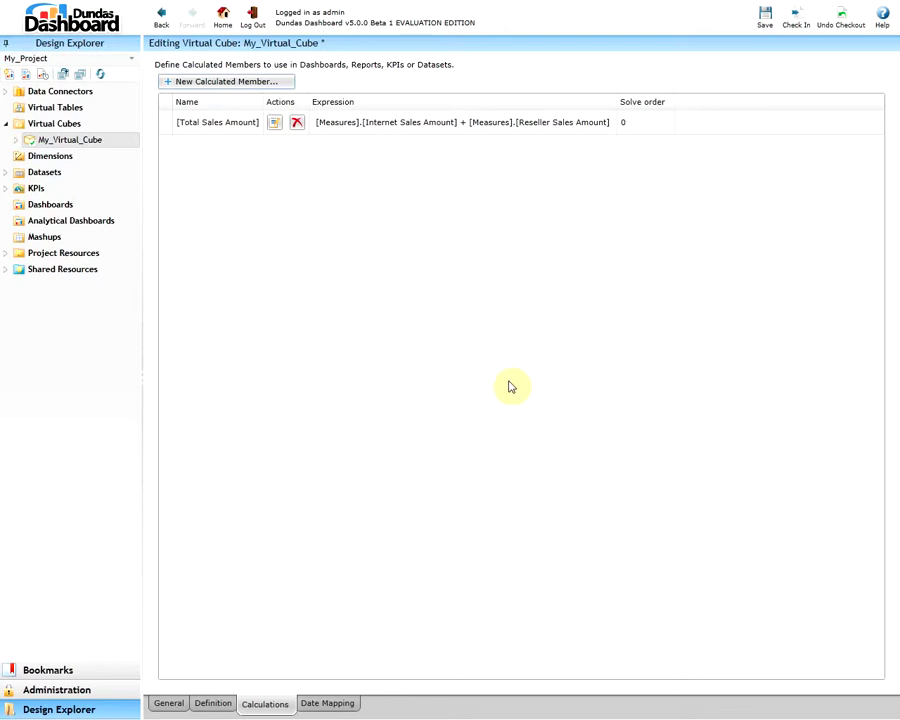
pyautogui.click(362, 133)
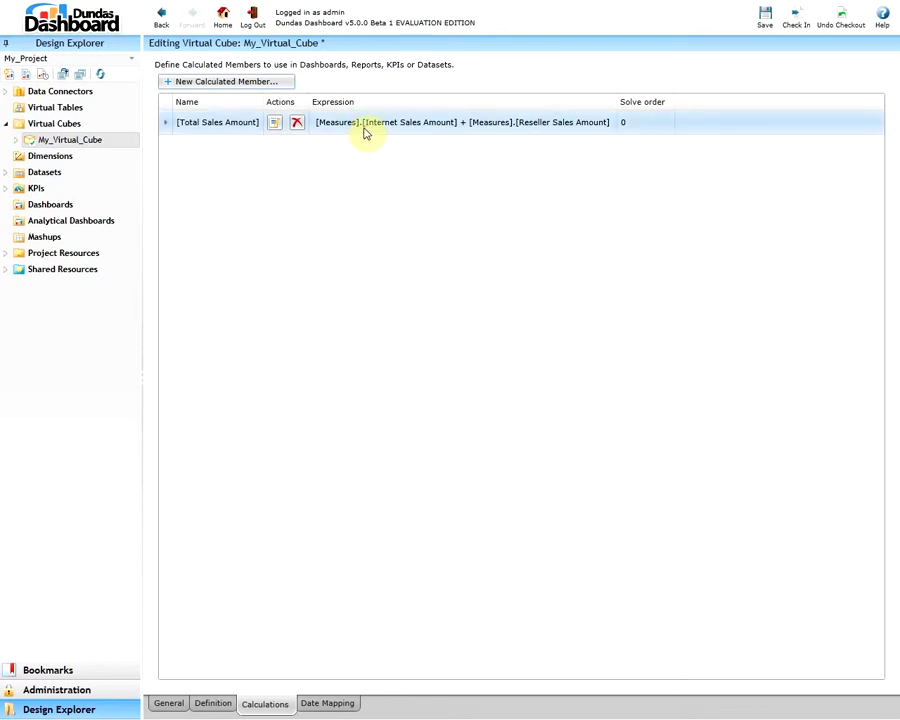
pyautogui.click(274, 124)
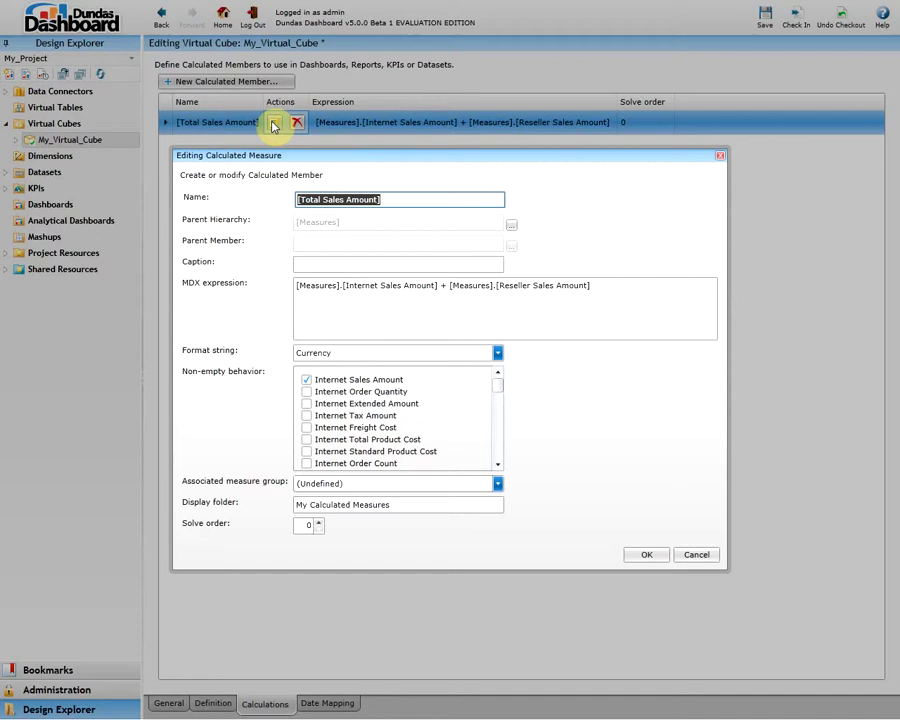
pyautogui.click(644, 557)
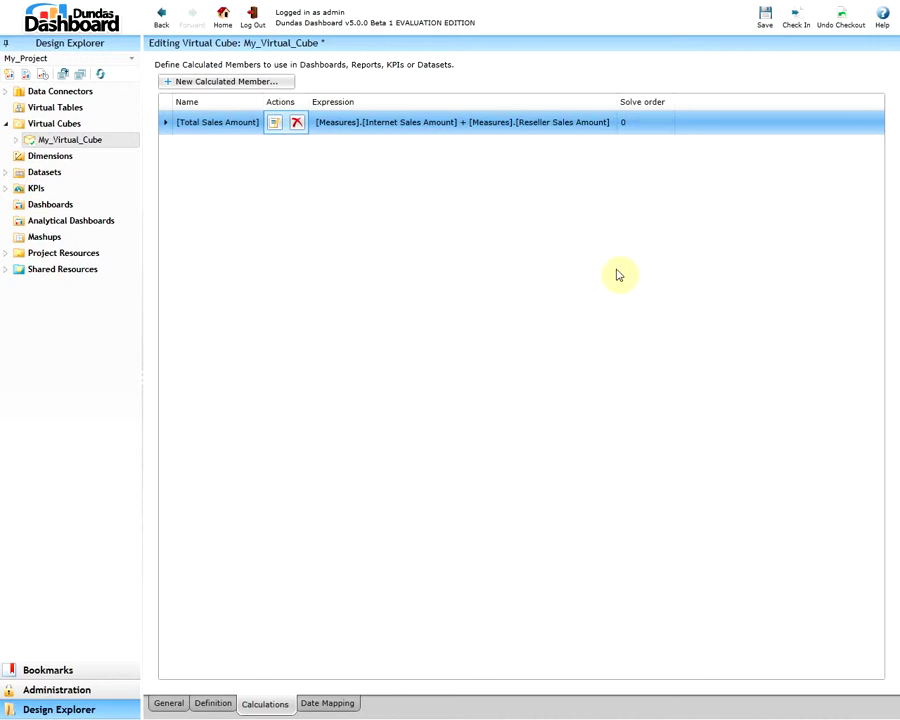
pyautogui.click(765, 26)
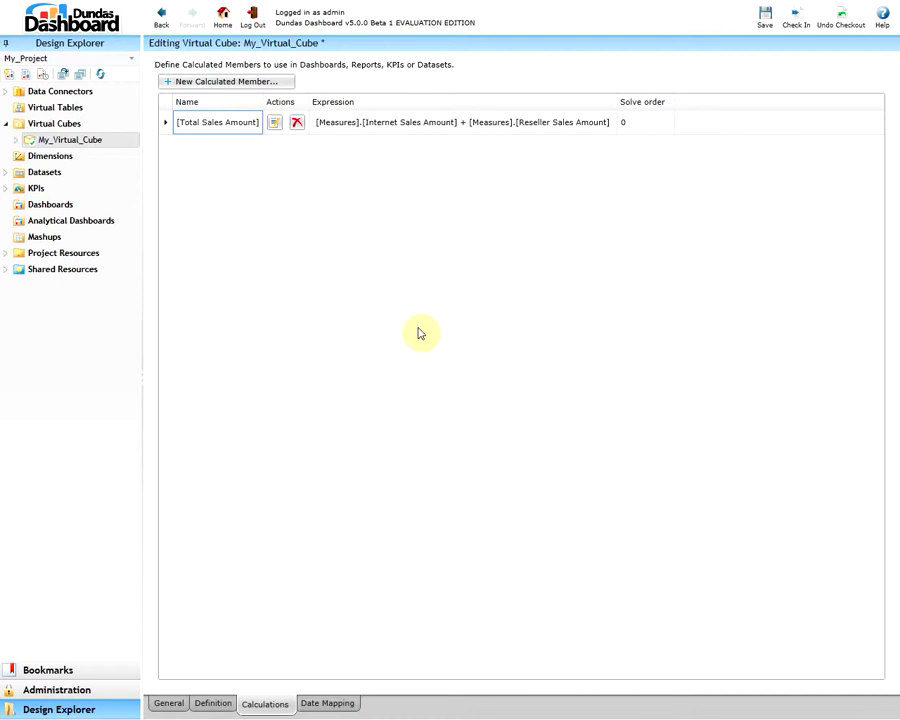
# In the Definition tab, check Measures > My Calculated Measures > Total Sales Amount and save
pyautogui.click(213, 704)
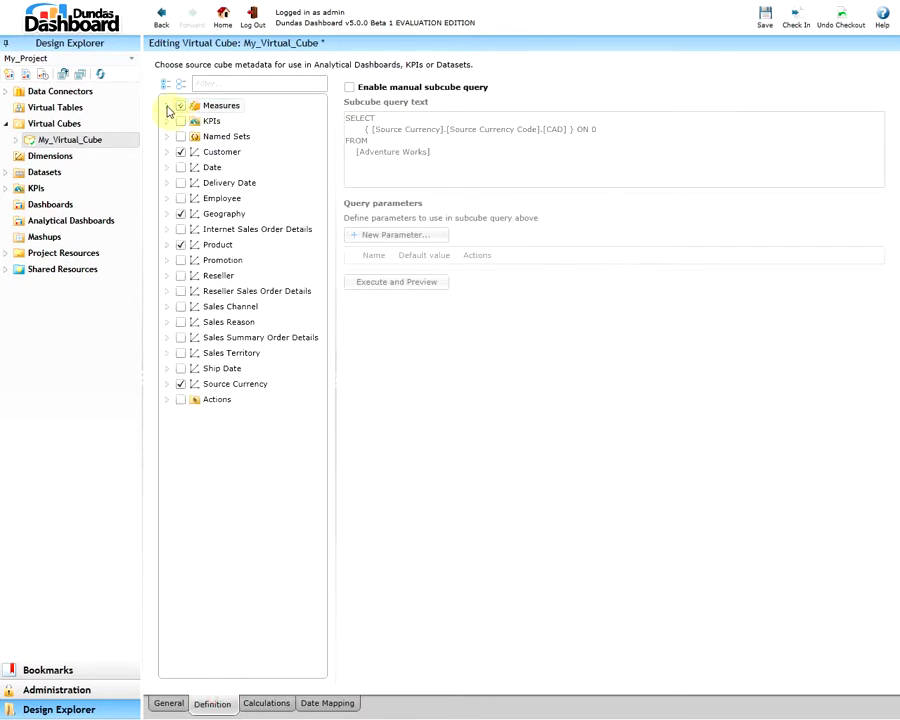
pyautogui.click(168, 107)
pyautogui.click(178, 169)
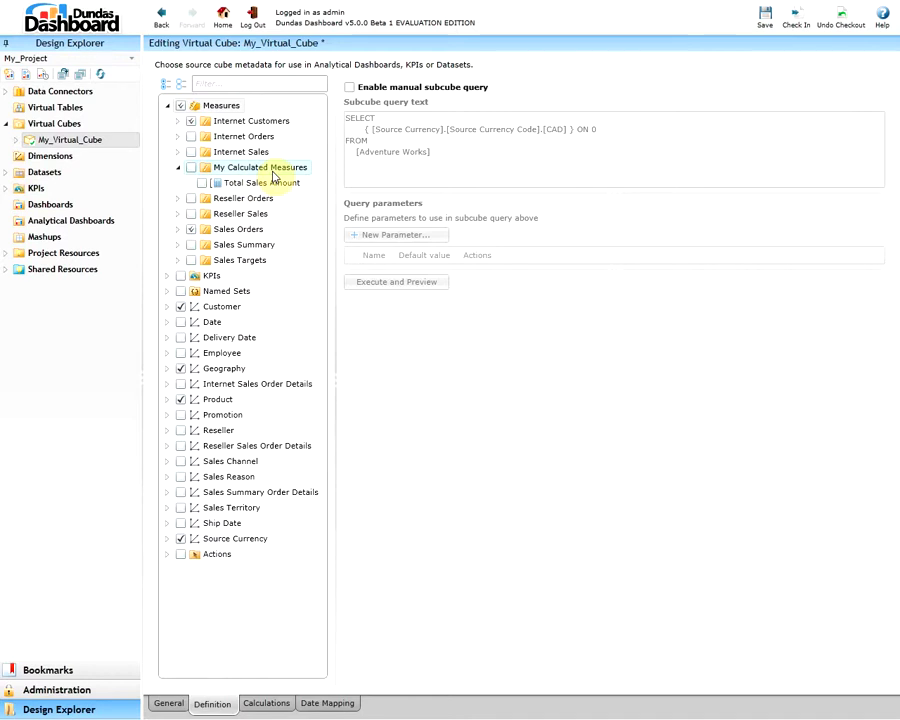
pyautogui.click(203, 186)
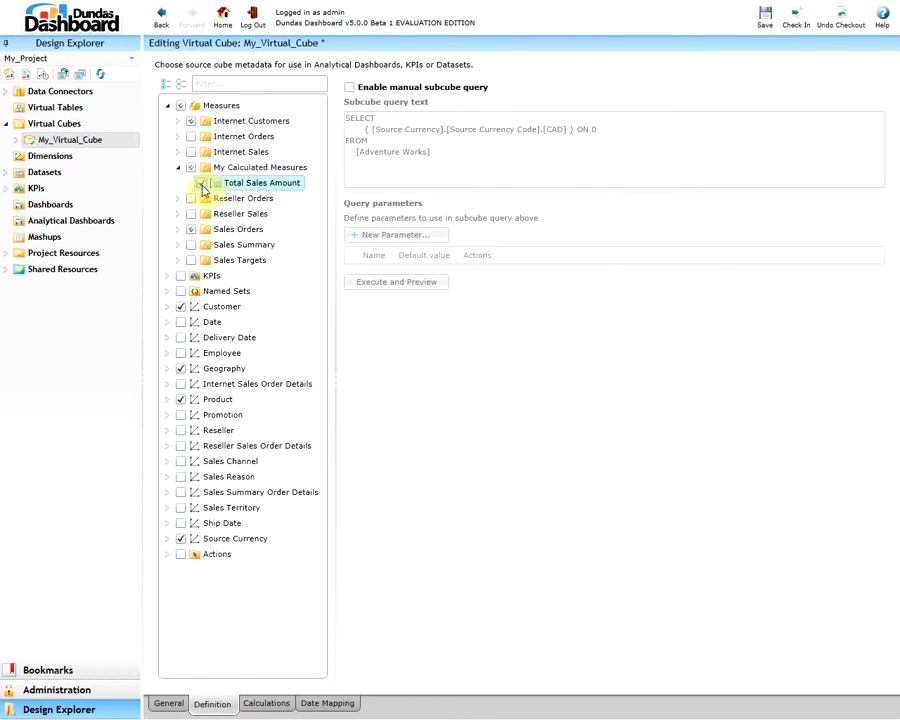
pyautogui.click(764, 18)
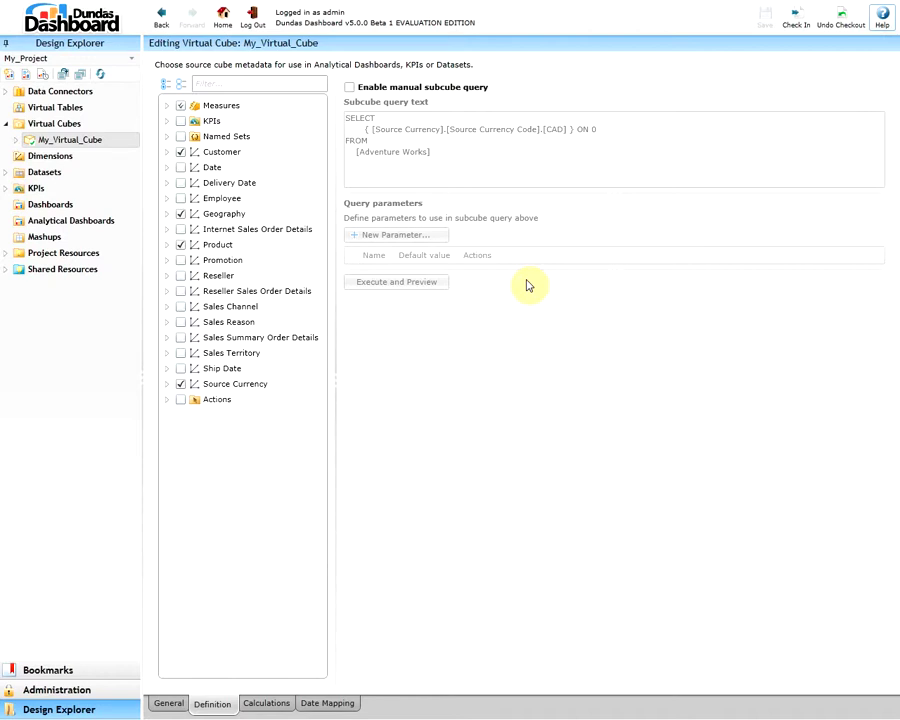
# Edit My_Report and add Total Sales Amount from My Calculated Measures as a grid column
pyautogui.click(16, 140)
pyautogui.click(127, 157)
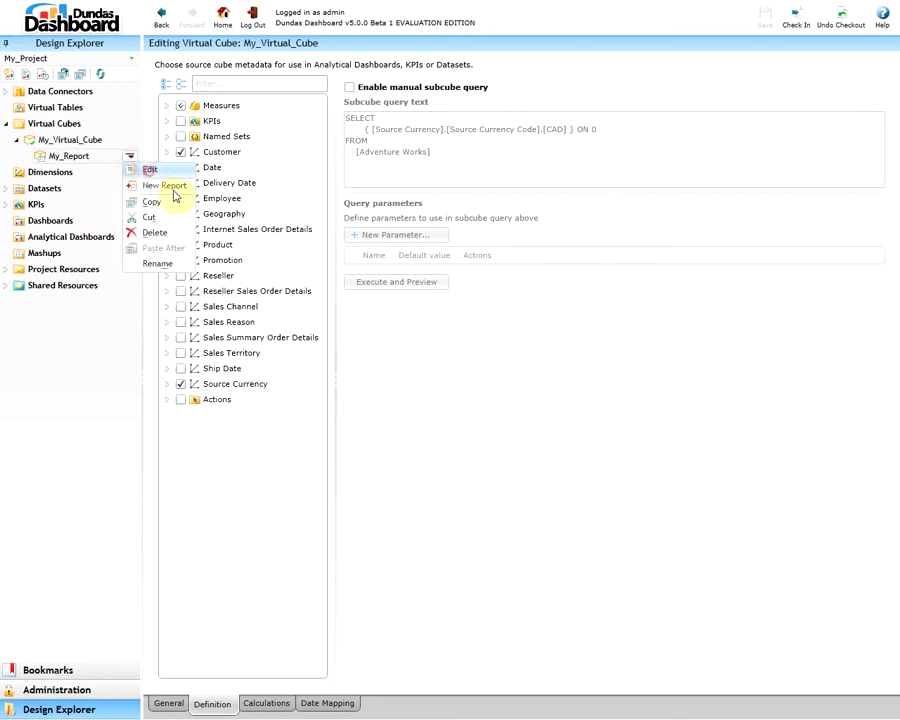
pyautogui.click(150, 169)
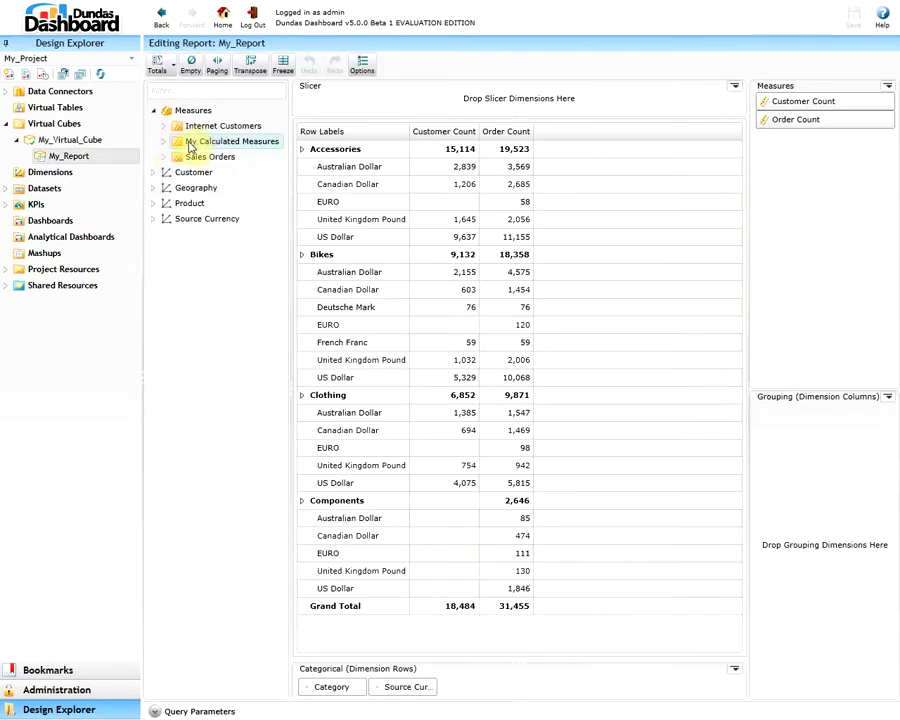
pyautogui.click(163, 141)
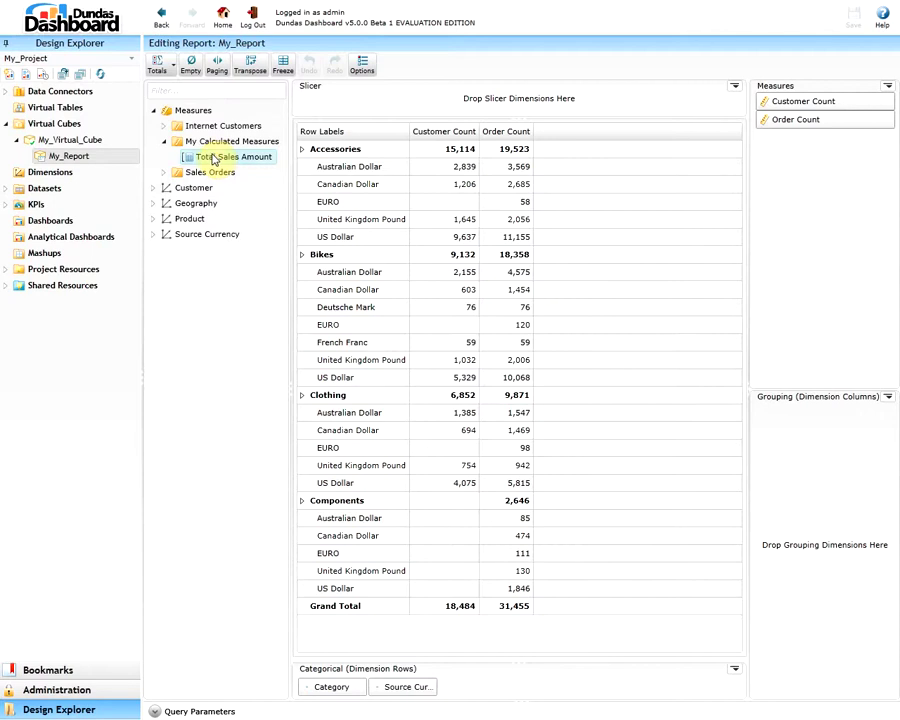
pyautogui.moveTo(215, 158); pyautogui.dragTo(822, 187)
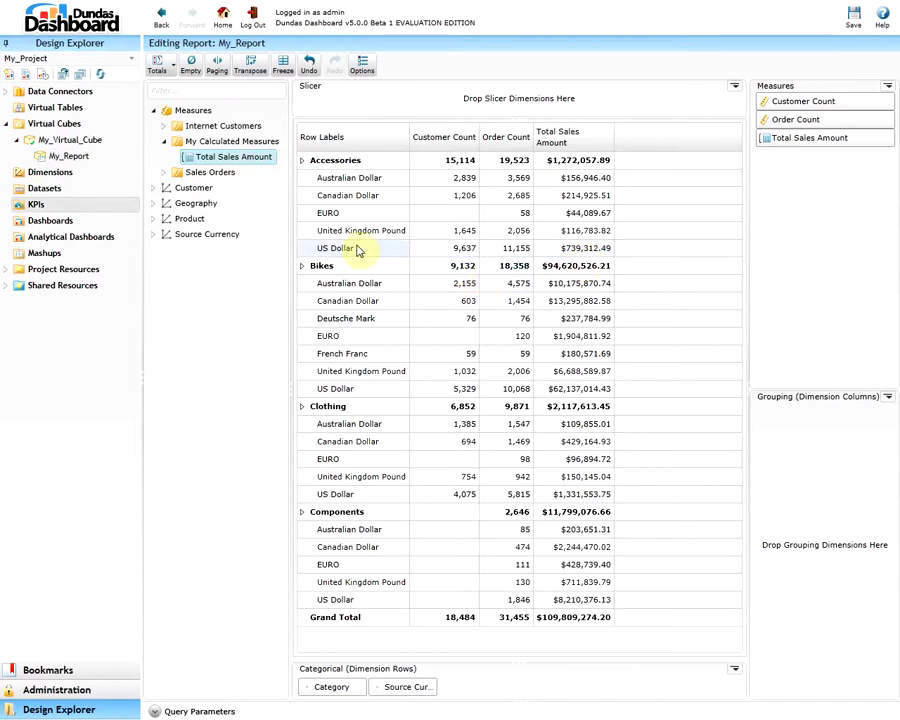
# Start a New Dataset on My_Virtual_Cube, confirm Total Sales Amount is listed, then cancel
pyautogui.click(129, 188)
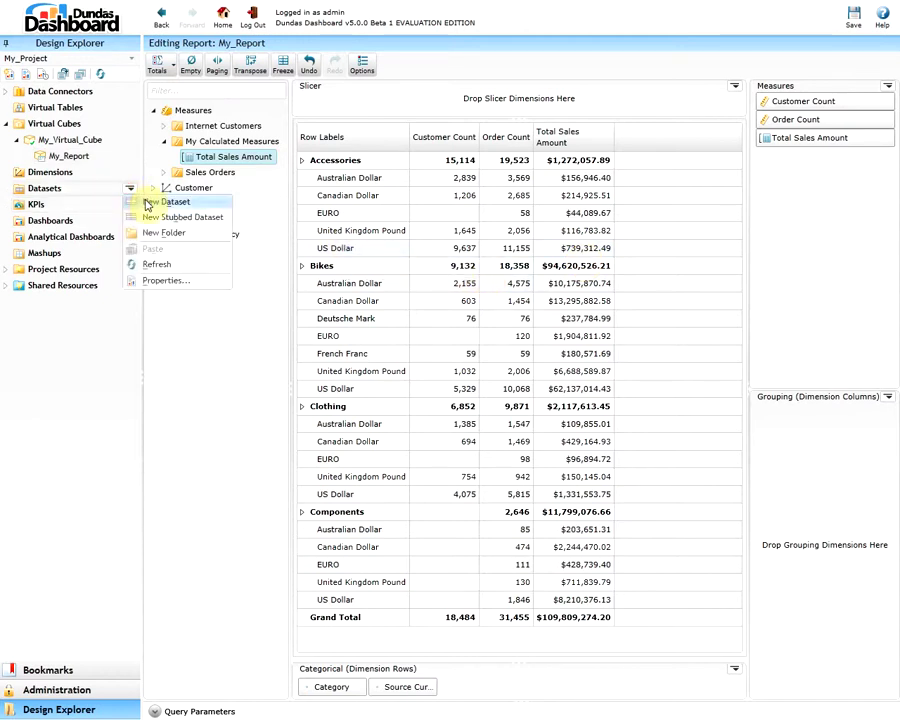
pyautogui.click(146, 203)
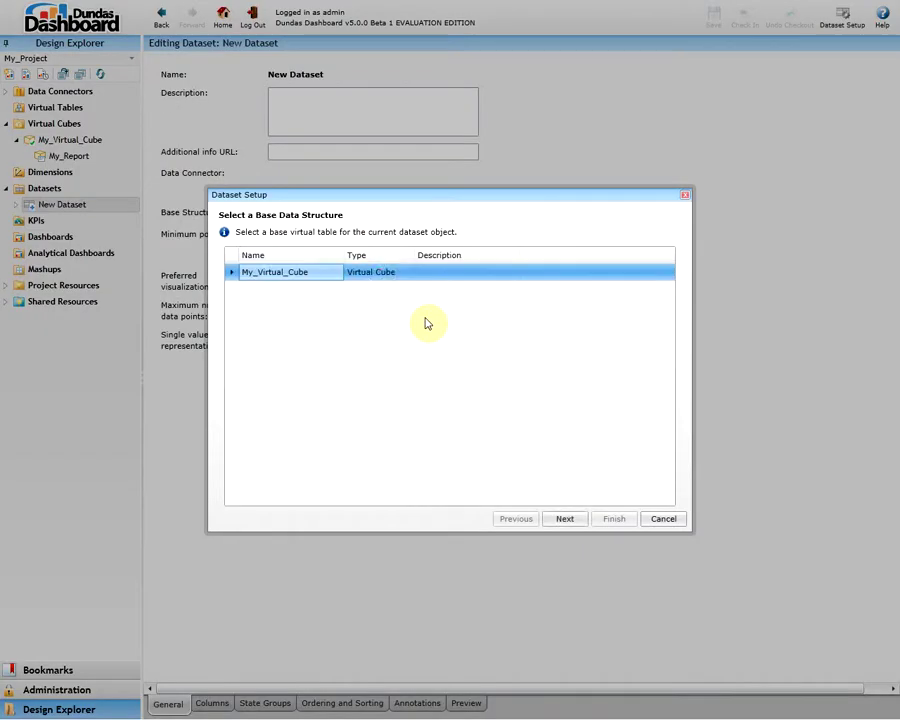
pyautogui.click(564, 518)
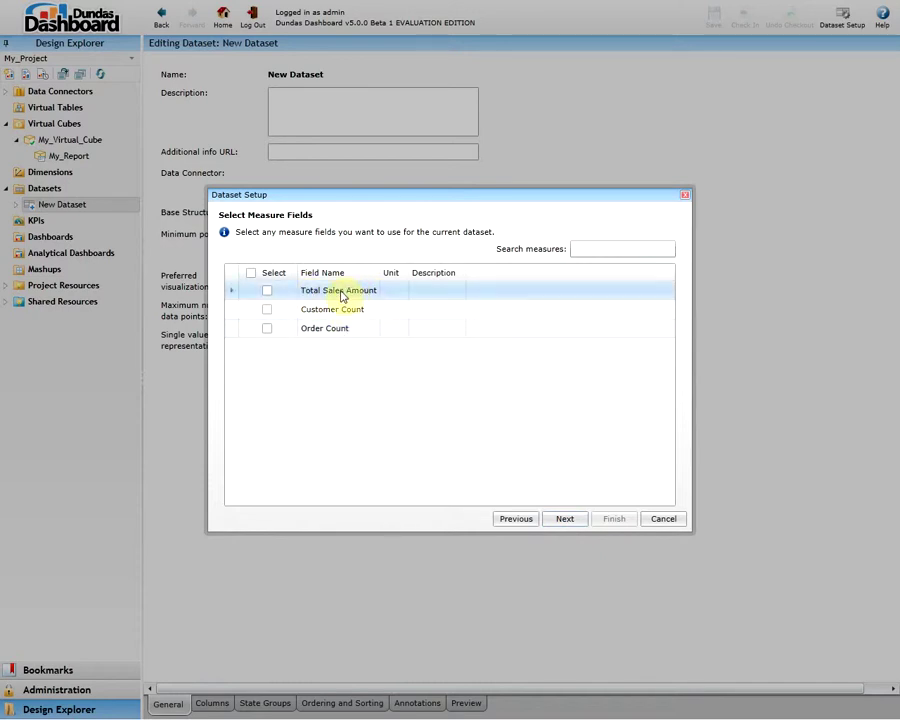
pyautogui.click(660, 518)
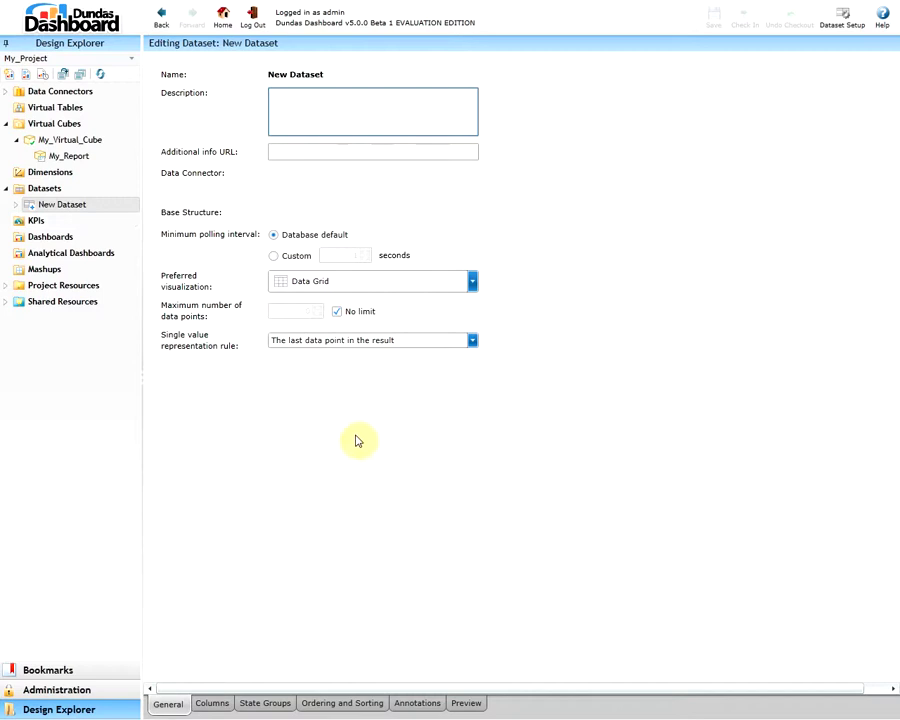
# Create a KPI named New KPI based on My_Virtual_Cube to reach its measure choices
pyautogui.rightClick(124, 221)
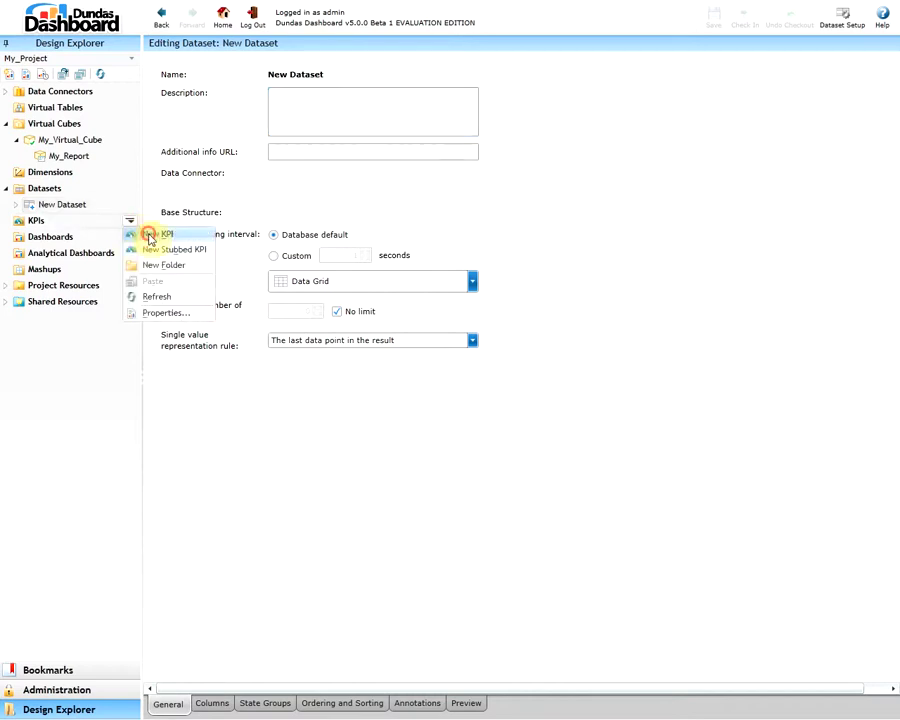
pyautogui.click(150, 231)
pyautogui.press('Return')
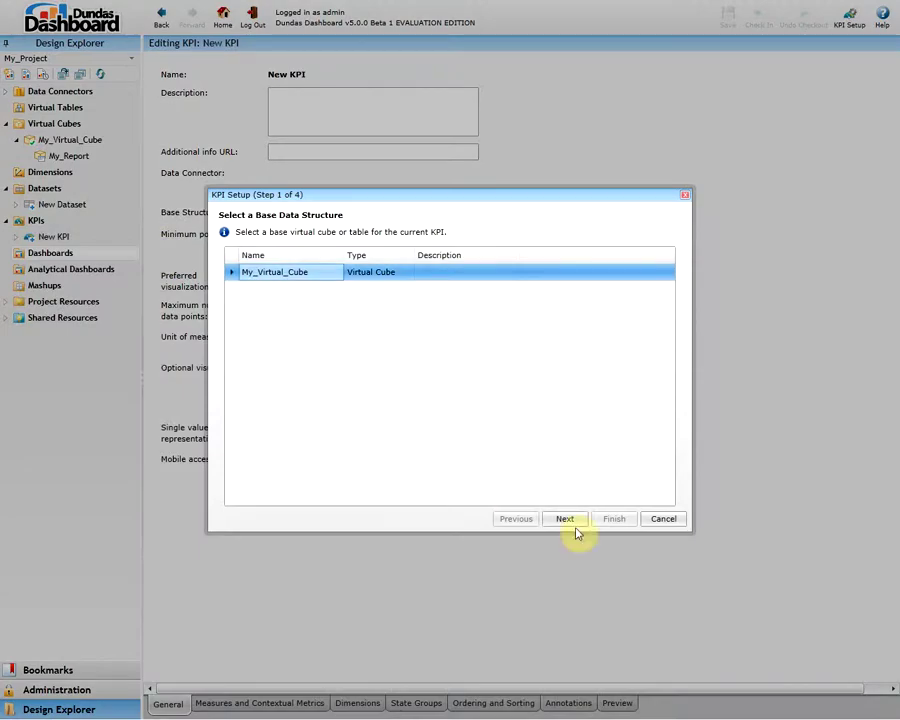
pyautogui.click(566, 519)
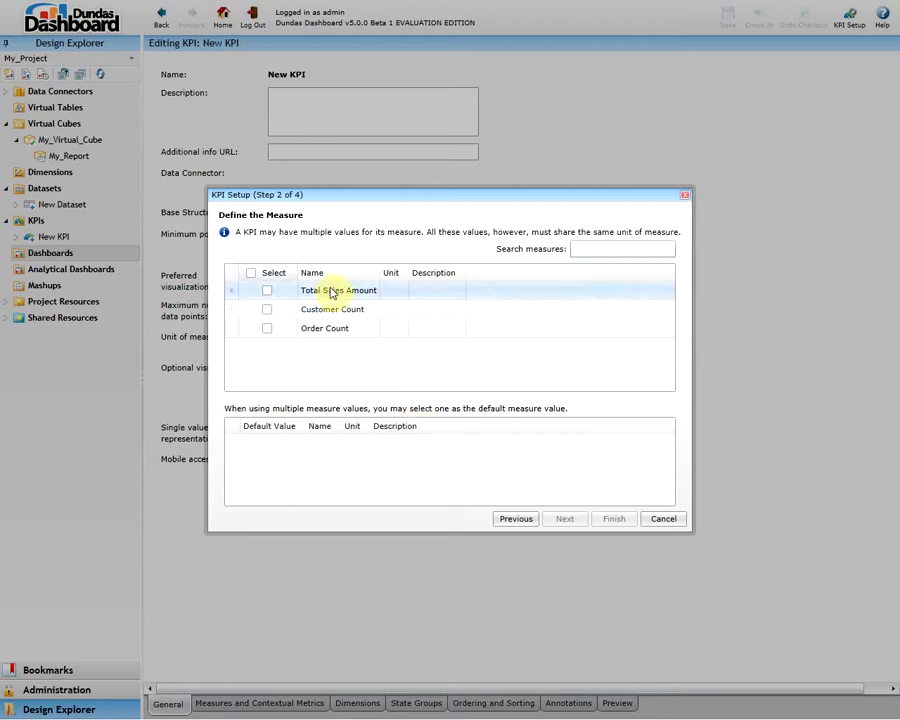